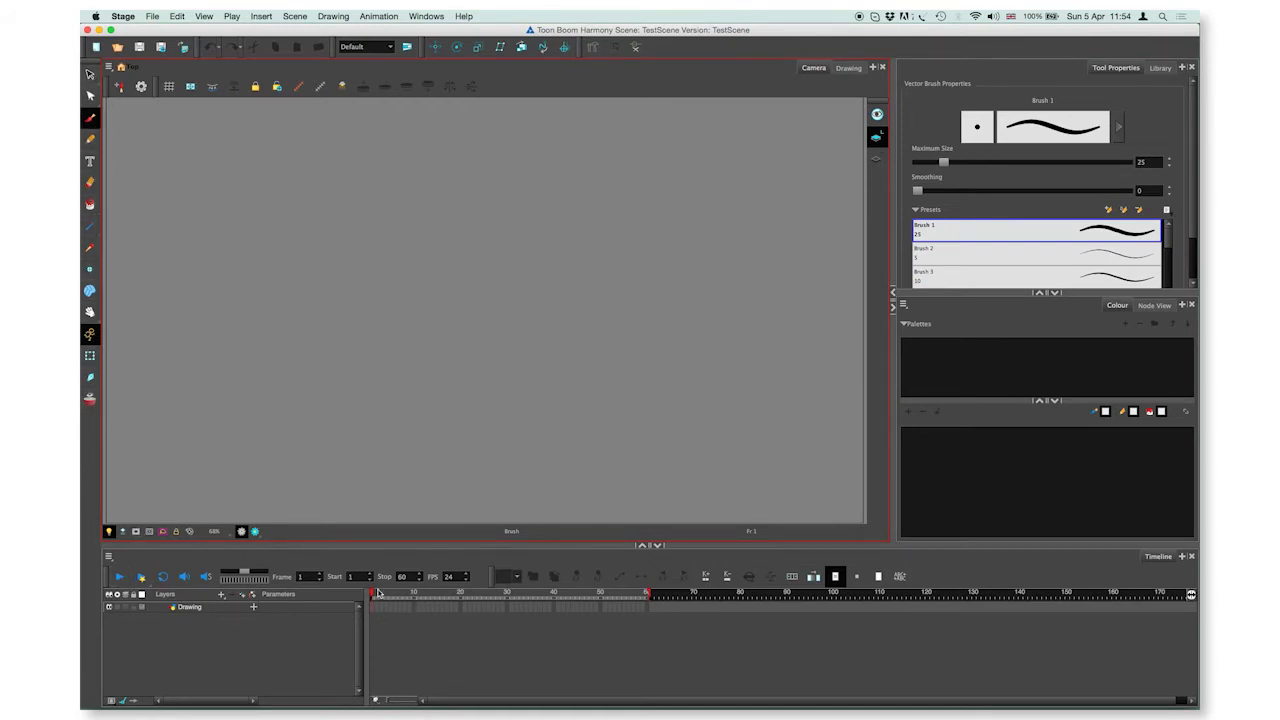
- Drag the playhead along the Timeline ruler to frame 13 of TestScene
left_click_drag(378, 594, 427, 594)
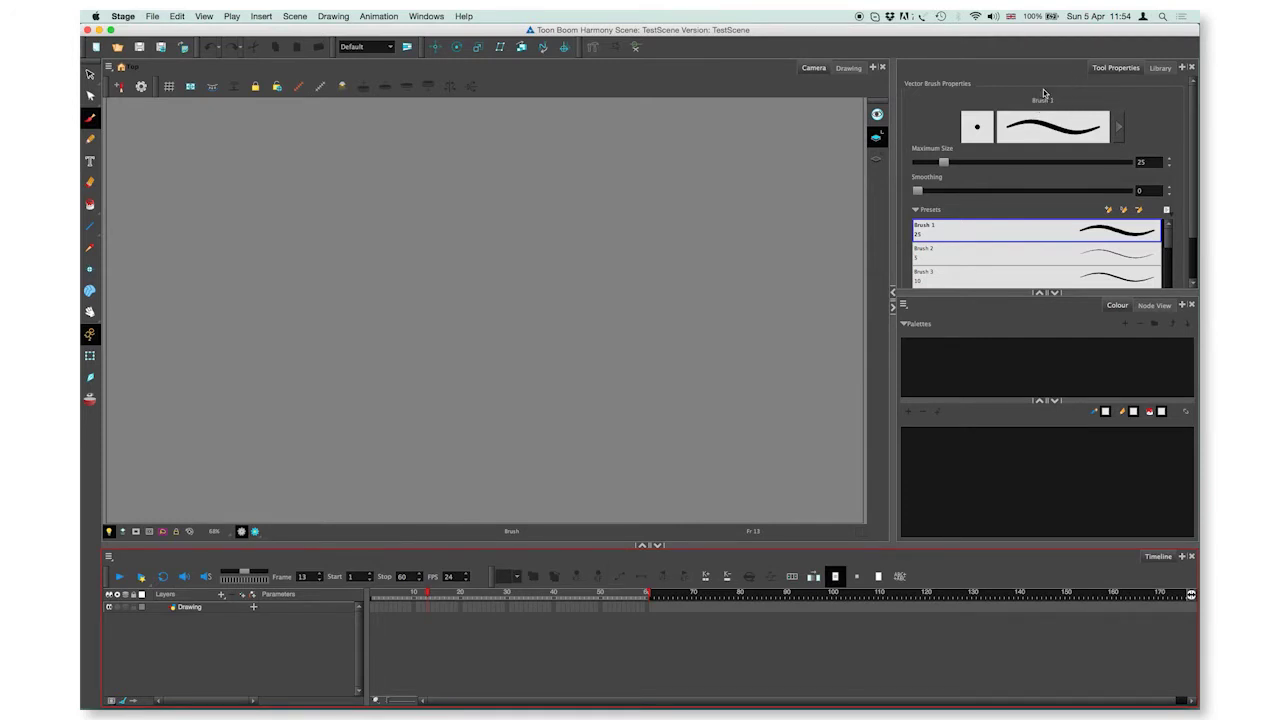
- Cycle through the Library, Node View and Colour tabs, ending on Tool Properties with the node graph visible
left_click(1160, 68)
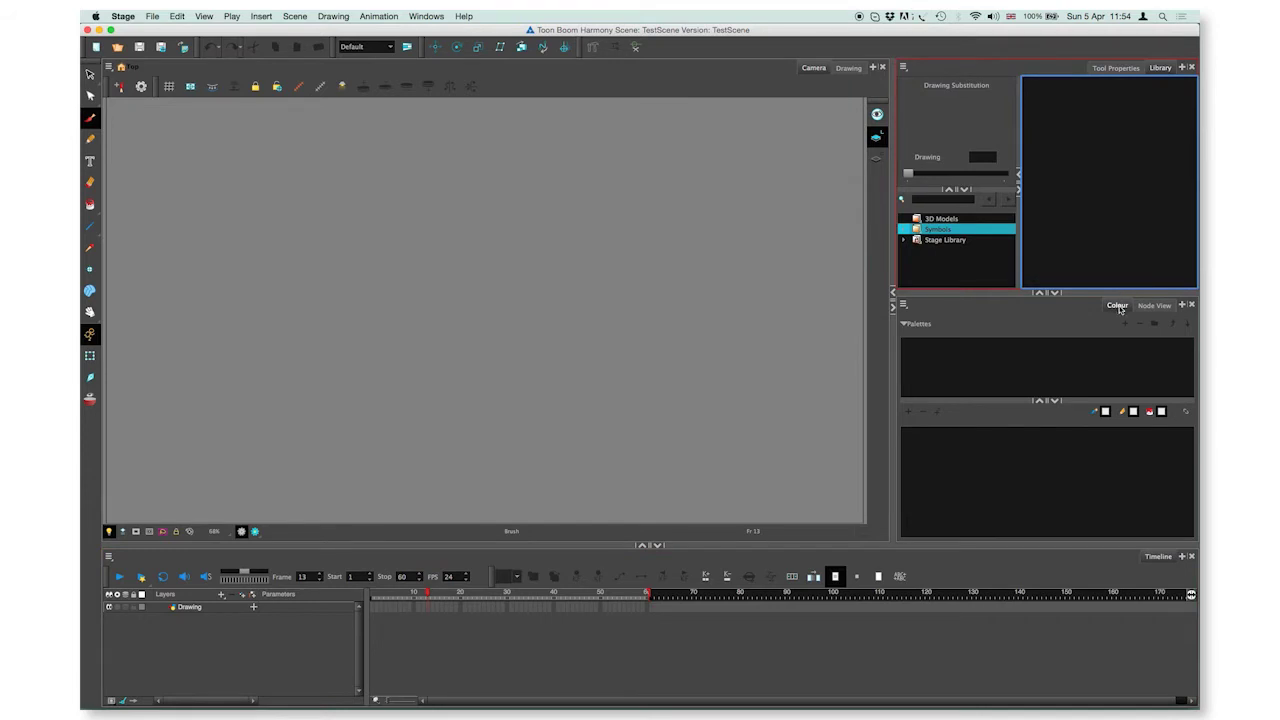
left_click(1152, 306)
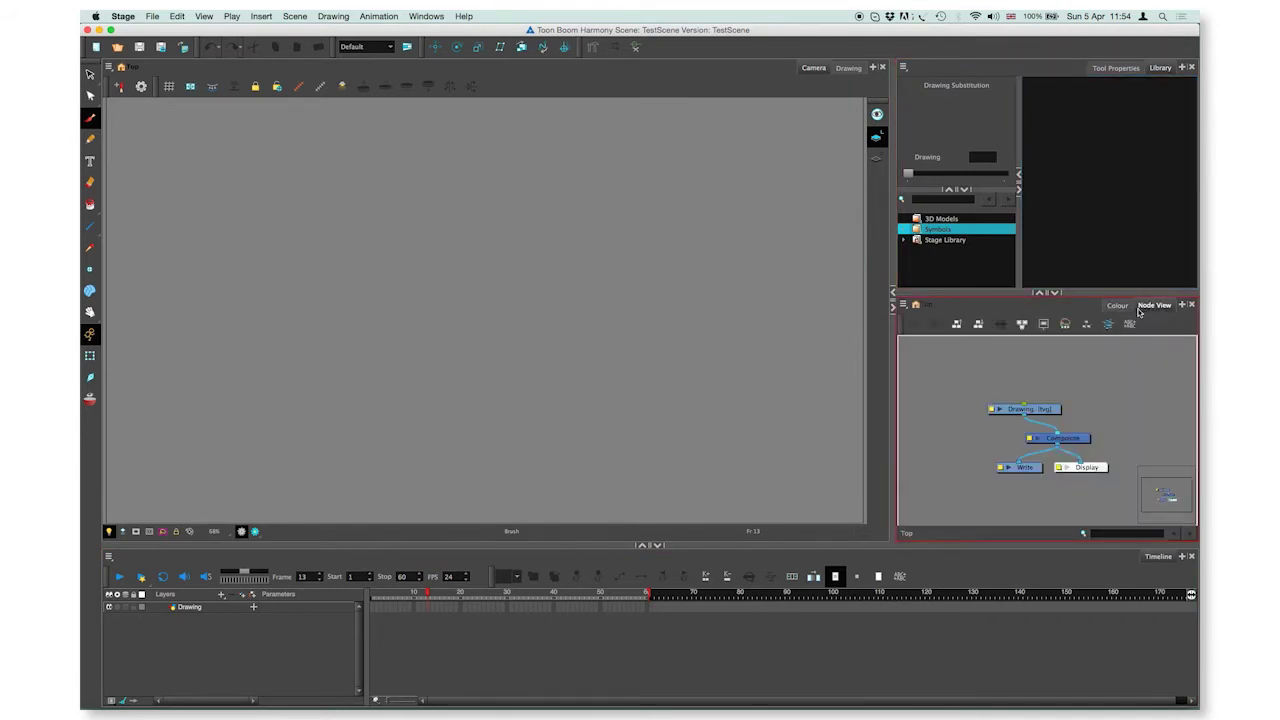
left_click(1118, 306)
left_click(1152, 306)
left_click(1117, 68)
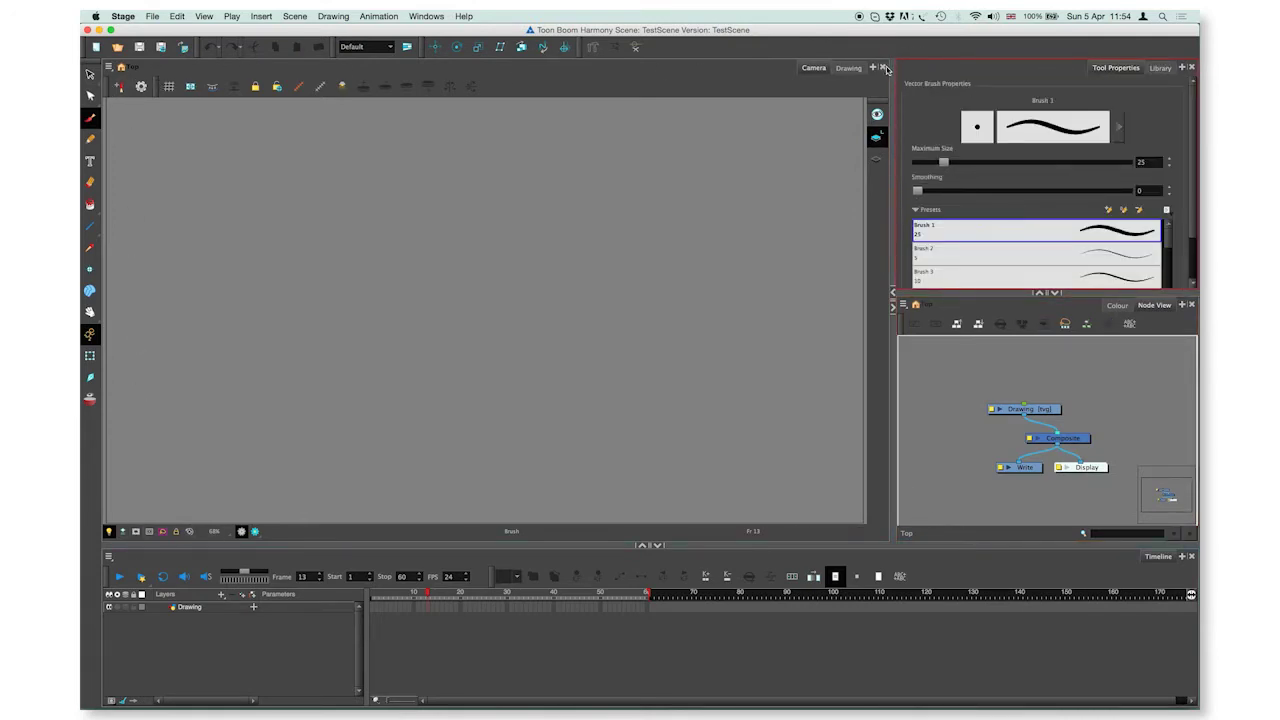
- Add a Layer Properties tab to the top-right panel from the view list
left_click(1183, 68)
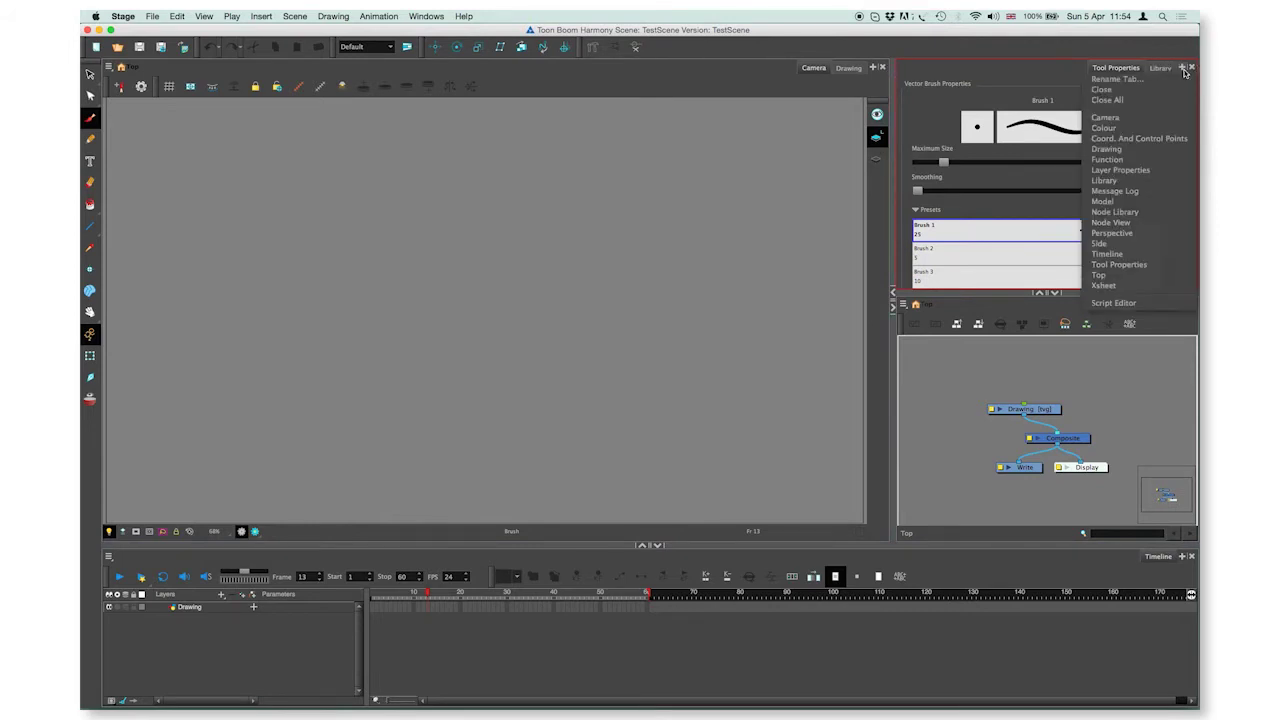
left_click(1106, 172)
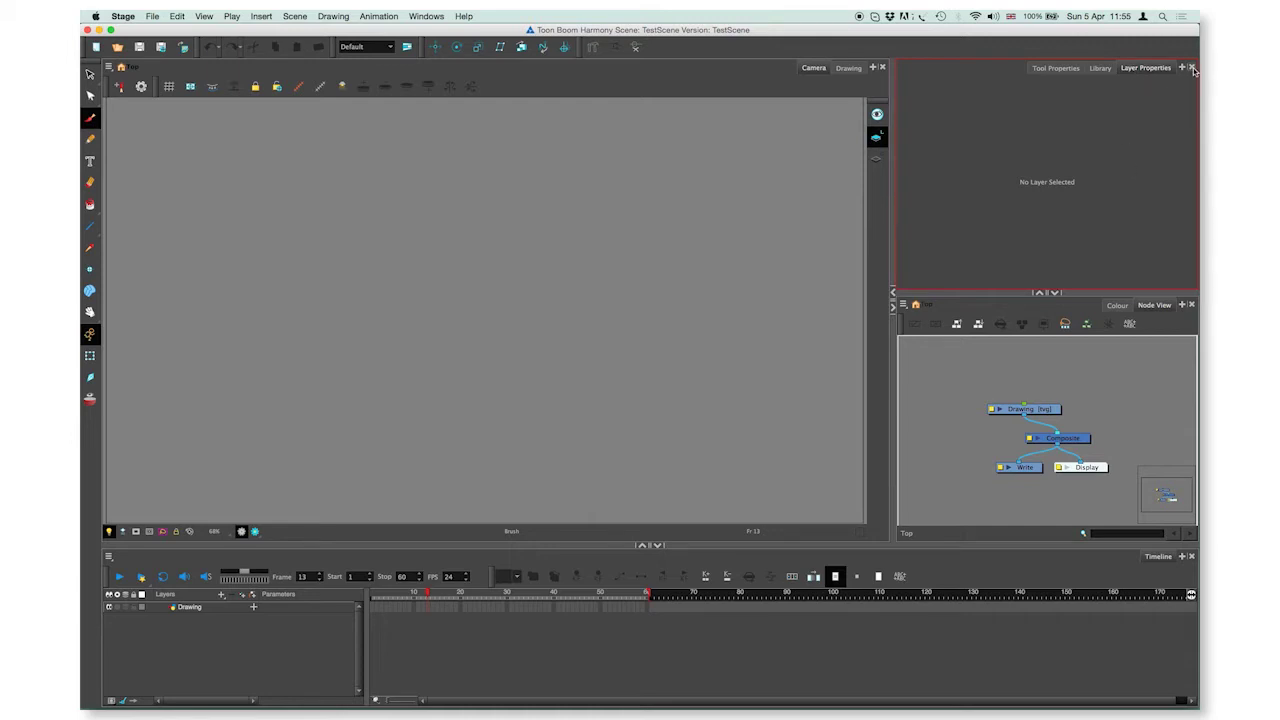
- Drag the Layer Properties tab into the Colour and Node View tab group
left_click(1135, 69)
left_click_drag(1135, 69, 1114, 314)
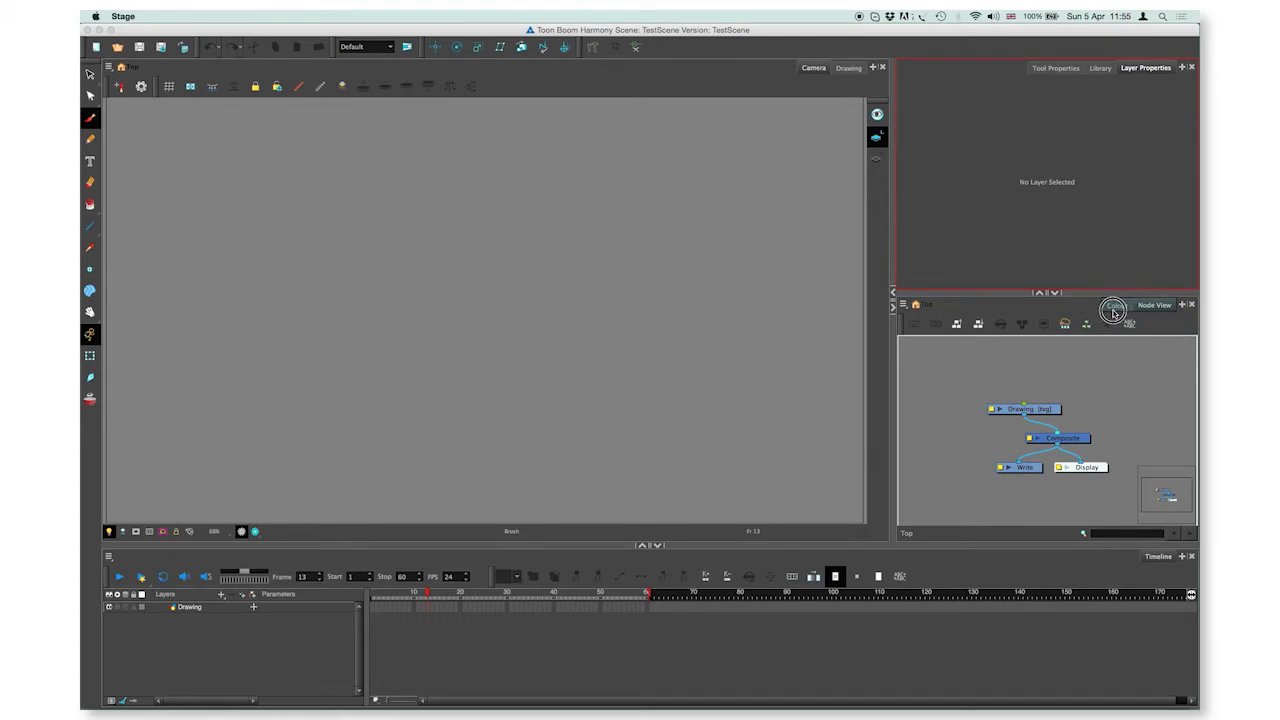
left_click_drag(1113, 313, 1113, 313)
- Flip between the Layer Properties, Node View and Colour tabs, then float Layer Properties as its own window
left_click(1138, 308)
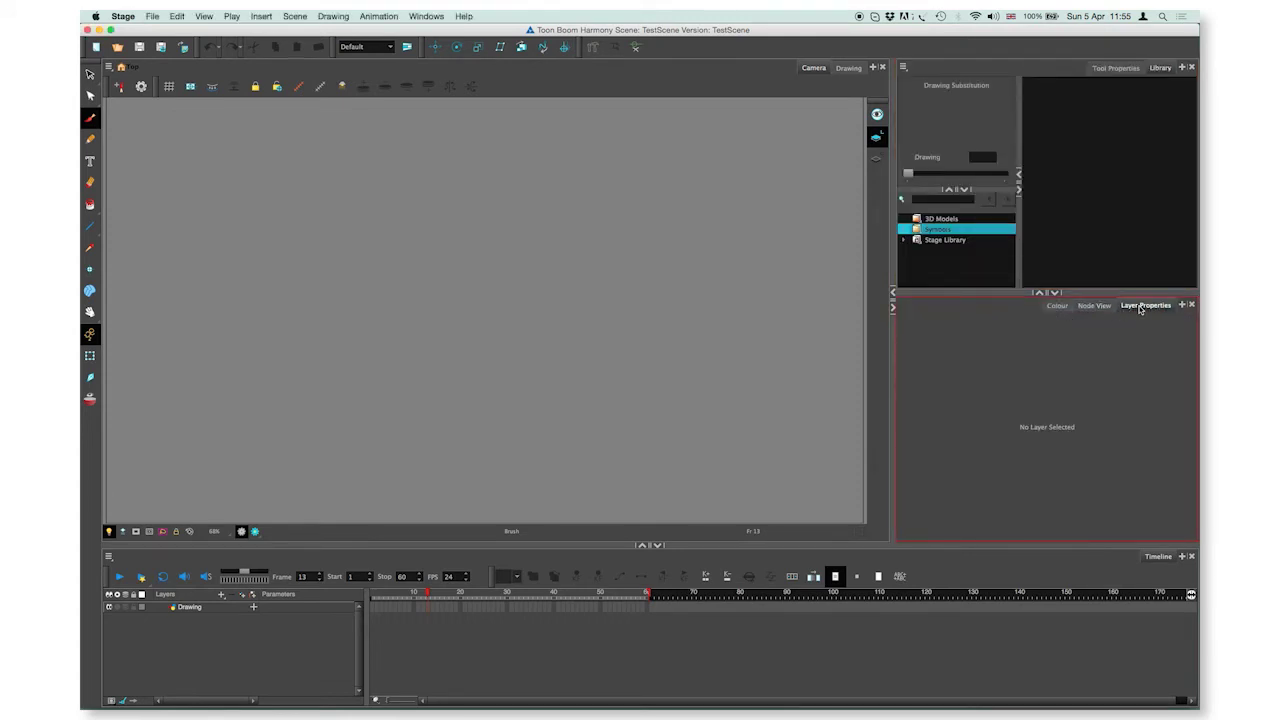
left_click(1104, 310)
left_click(1060, 310)
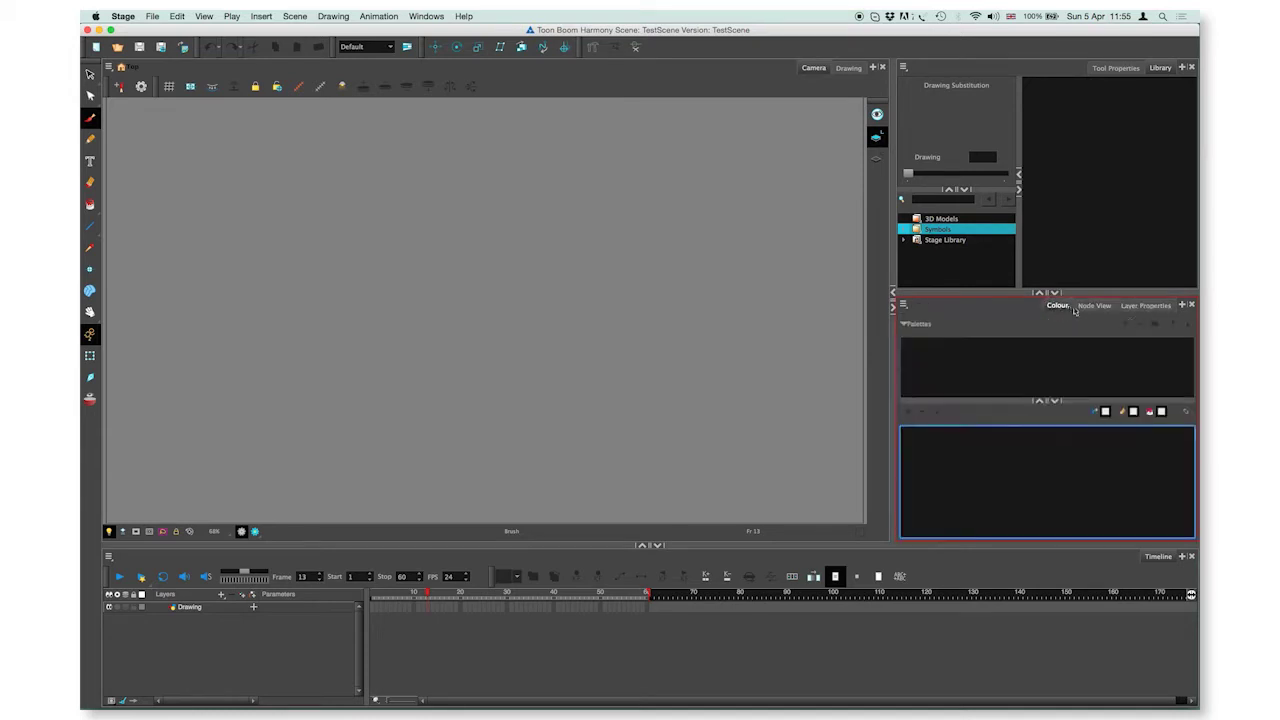
left_click(1093, 307)
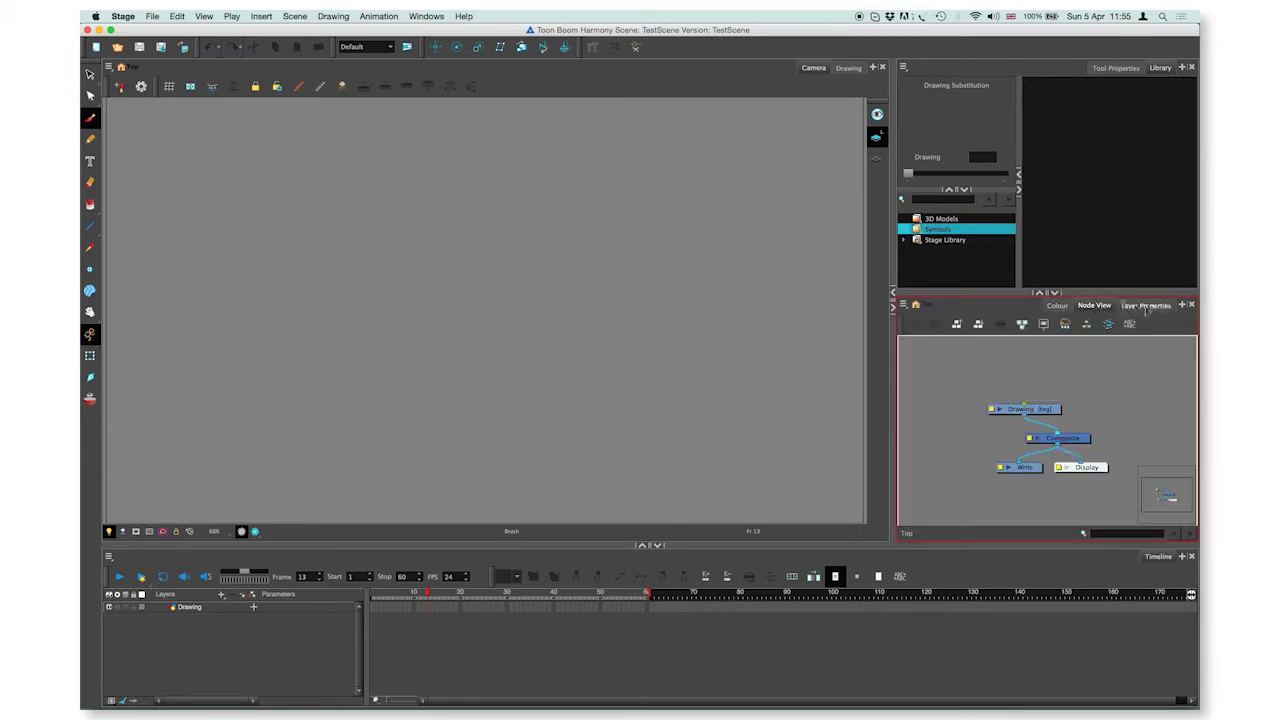
left_click(1147, 307)
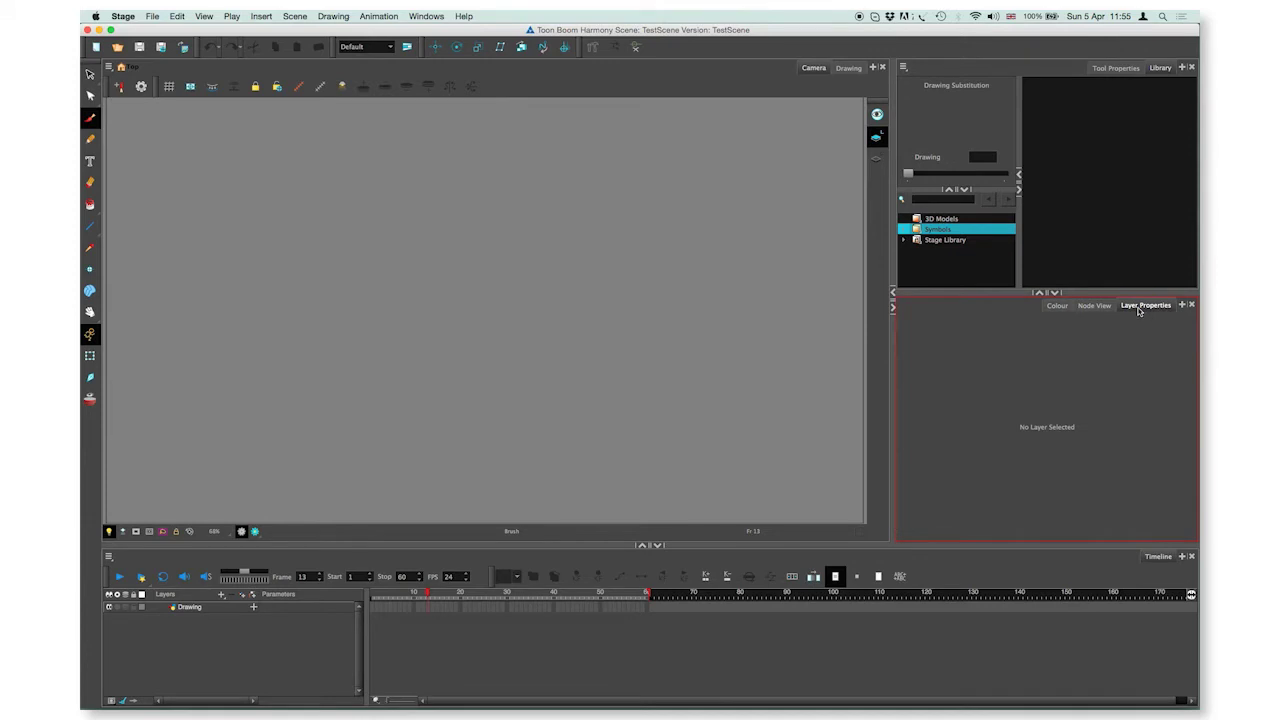
left_click_drag(1138, 311, 374, 220)
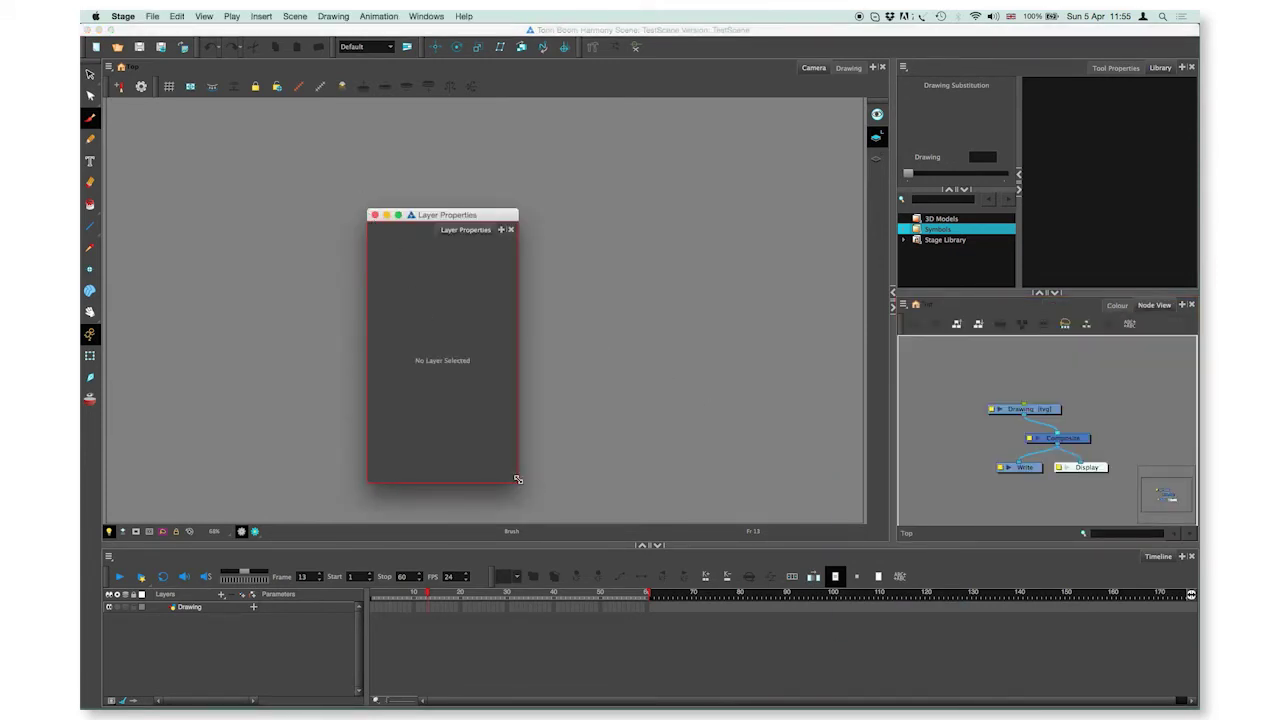
- Enlarge the floating Layer Properties window, dock it left of the Camera view, and narrow it
left_click_drag(517, 479, 720, 494)
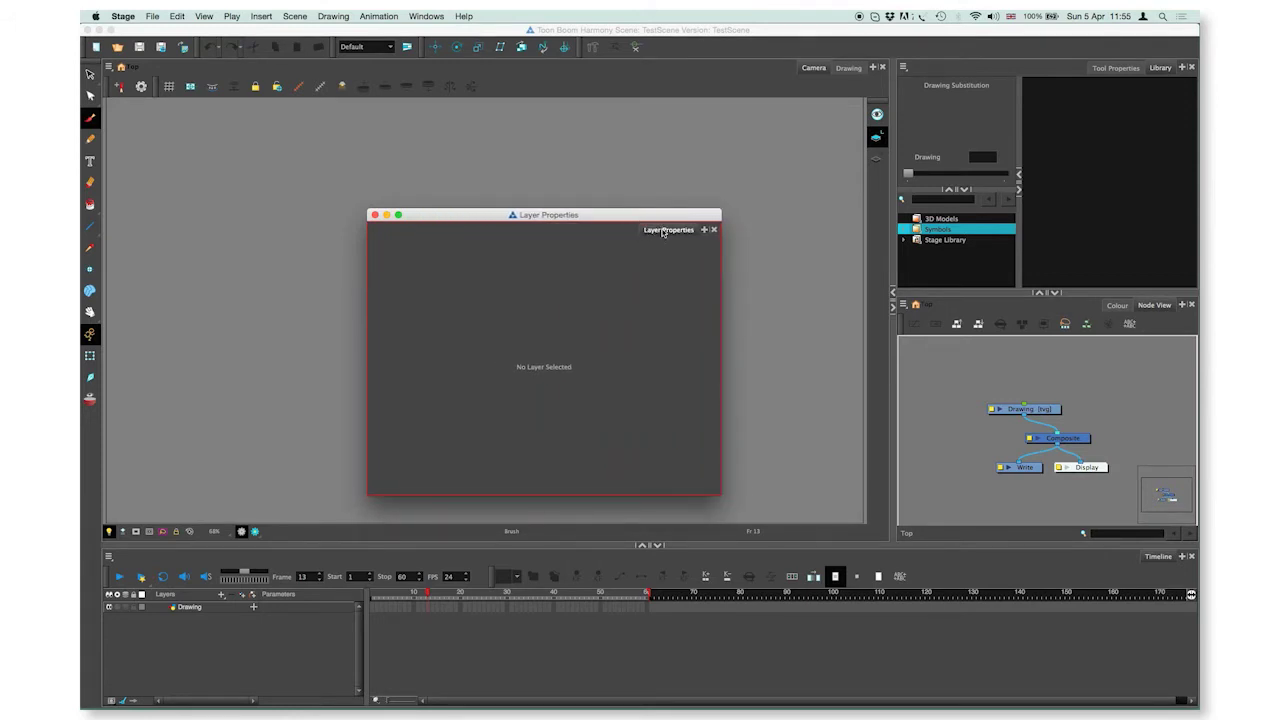
left_click_drag(663, 232, 106, 112)
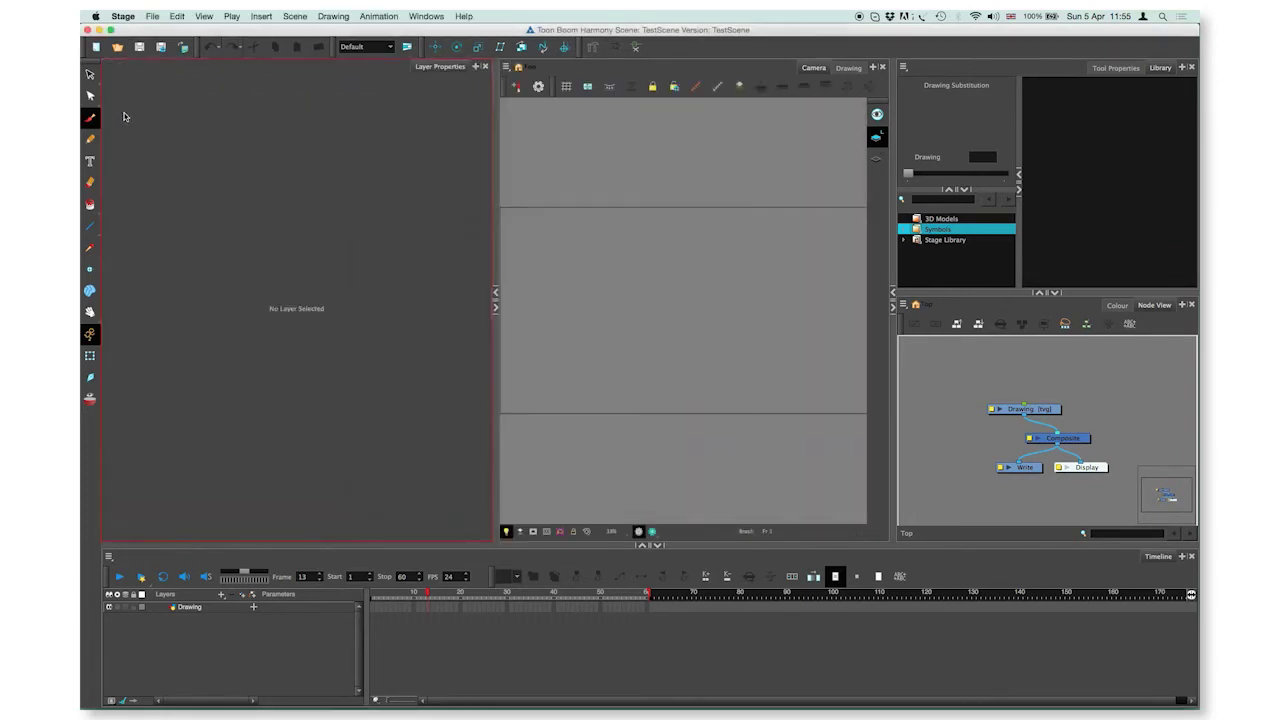
left_click_drag(493, 161, 372, 192)
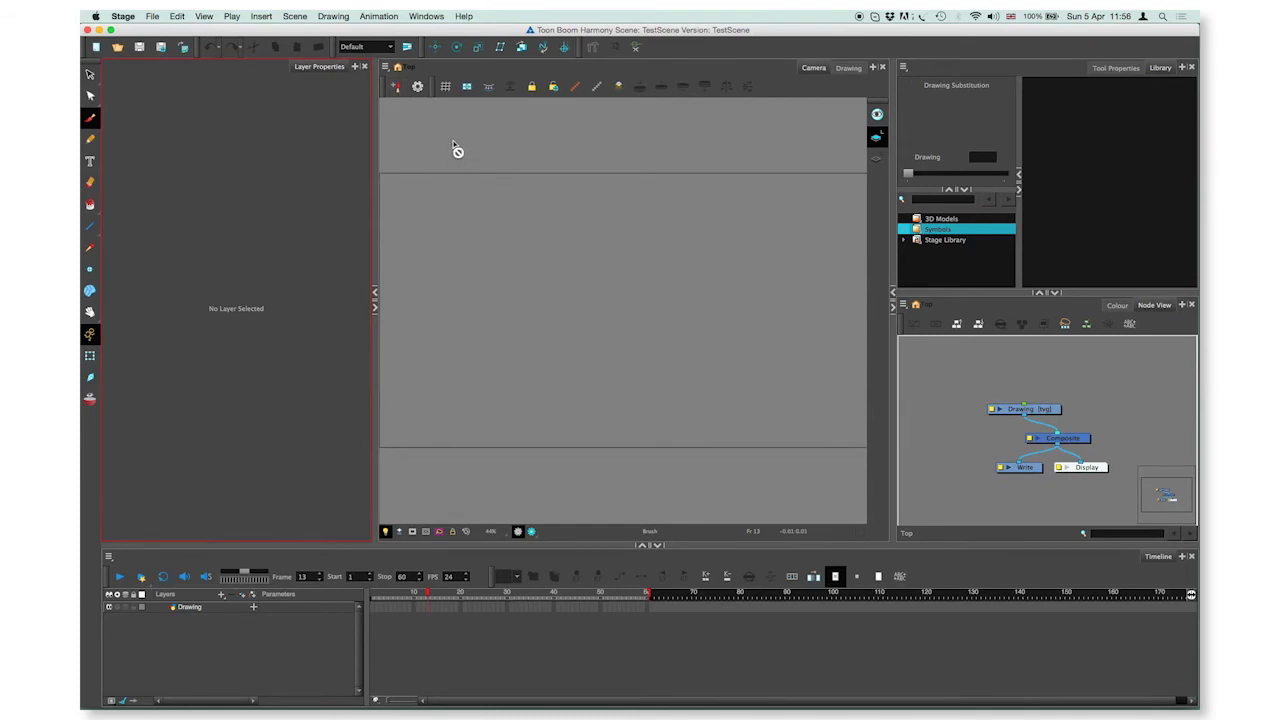
- Enable the Mask Drawing toolbar under Windows > Toolbars and dock it beneath the tools column
left_click(434, 18)
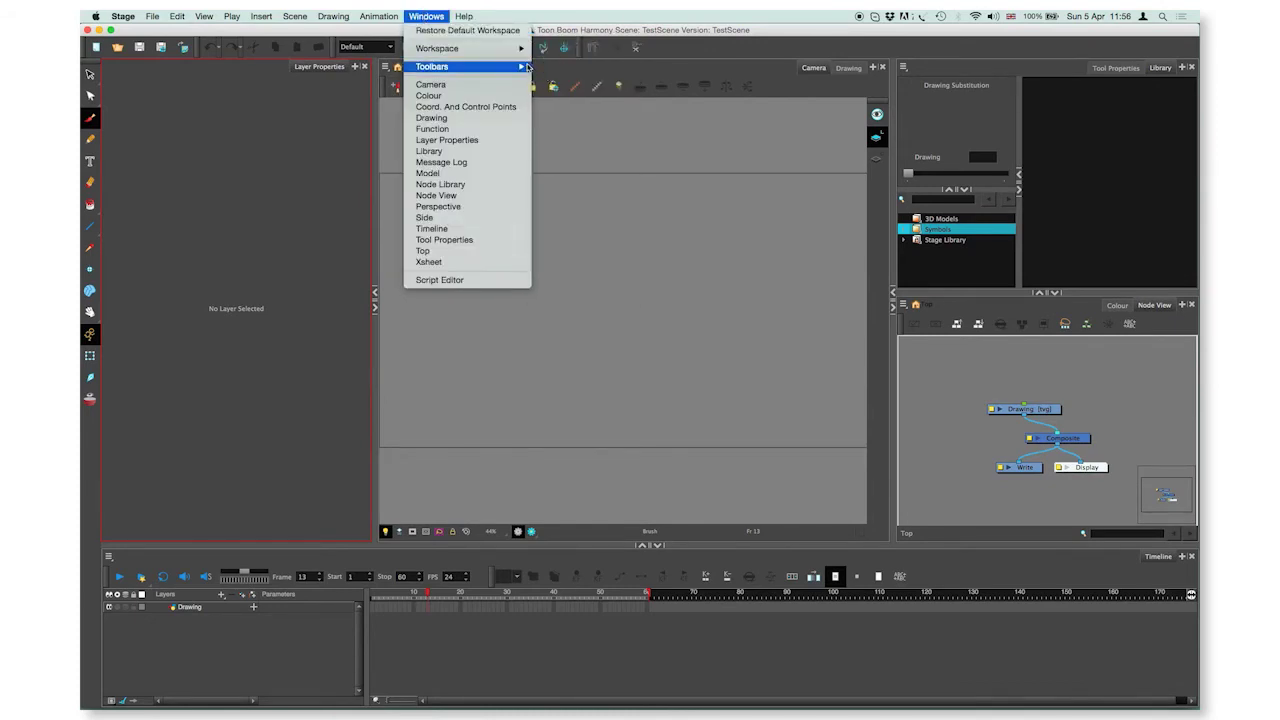
mouse_move(527, 67)
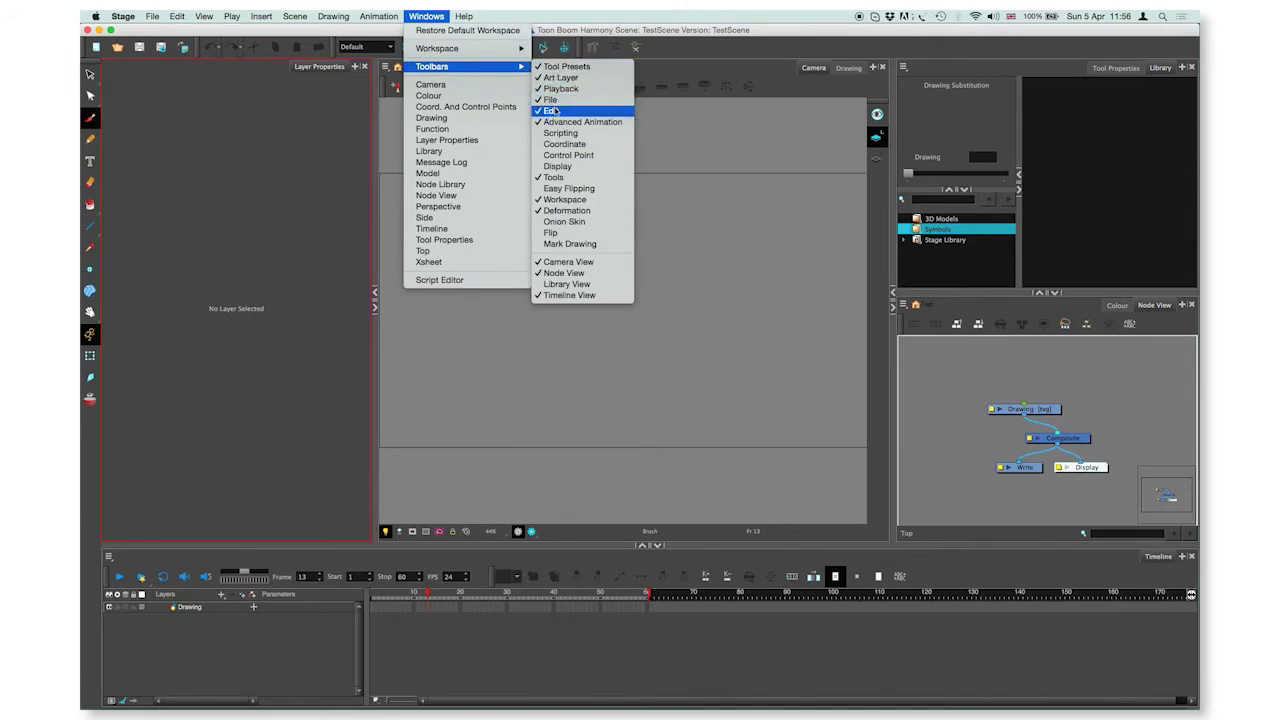
left_click(558, 246)
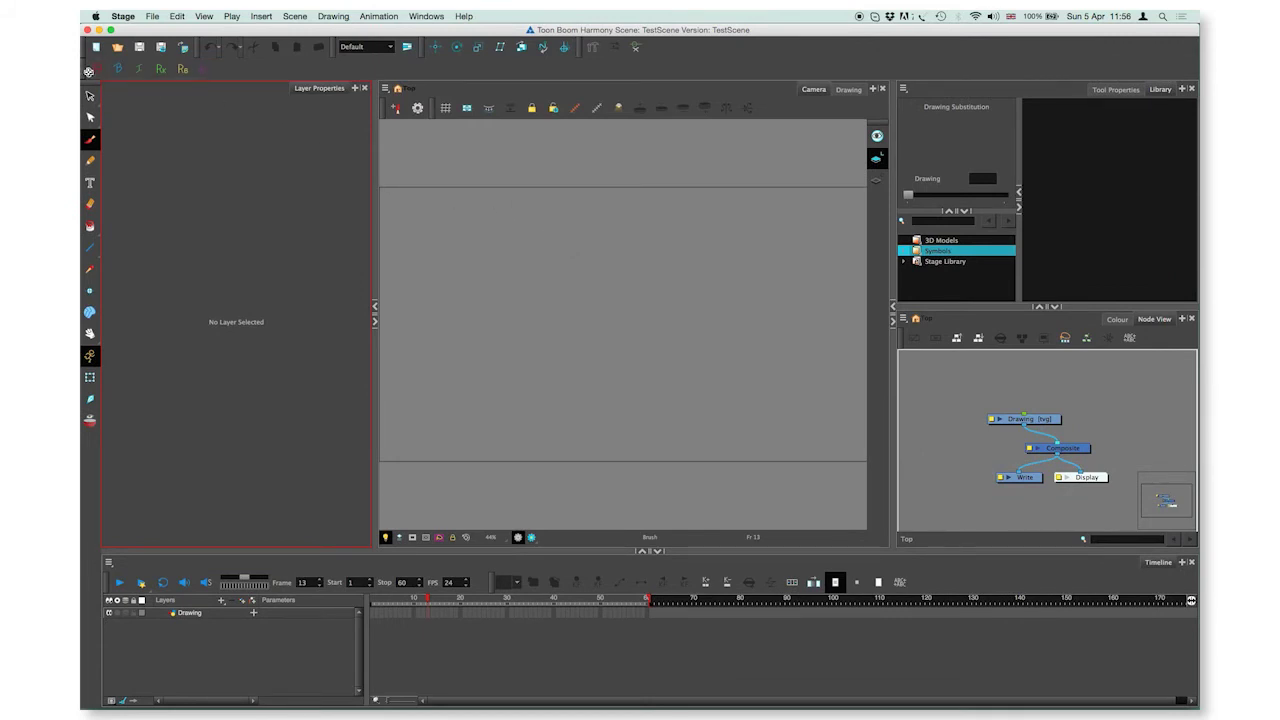
mouse_move(88, 72)
left_mouse_down()
mouse_move(234, 151)
mouse_move(398, 354)
mouse_move(328, 428)
mouse_move(188, 440)
mouse_move(100, 420)
mouse_move(91, 430)
left_mouse_up()
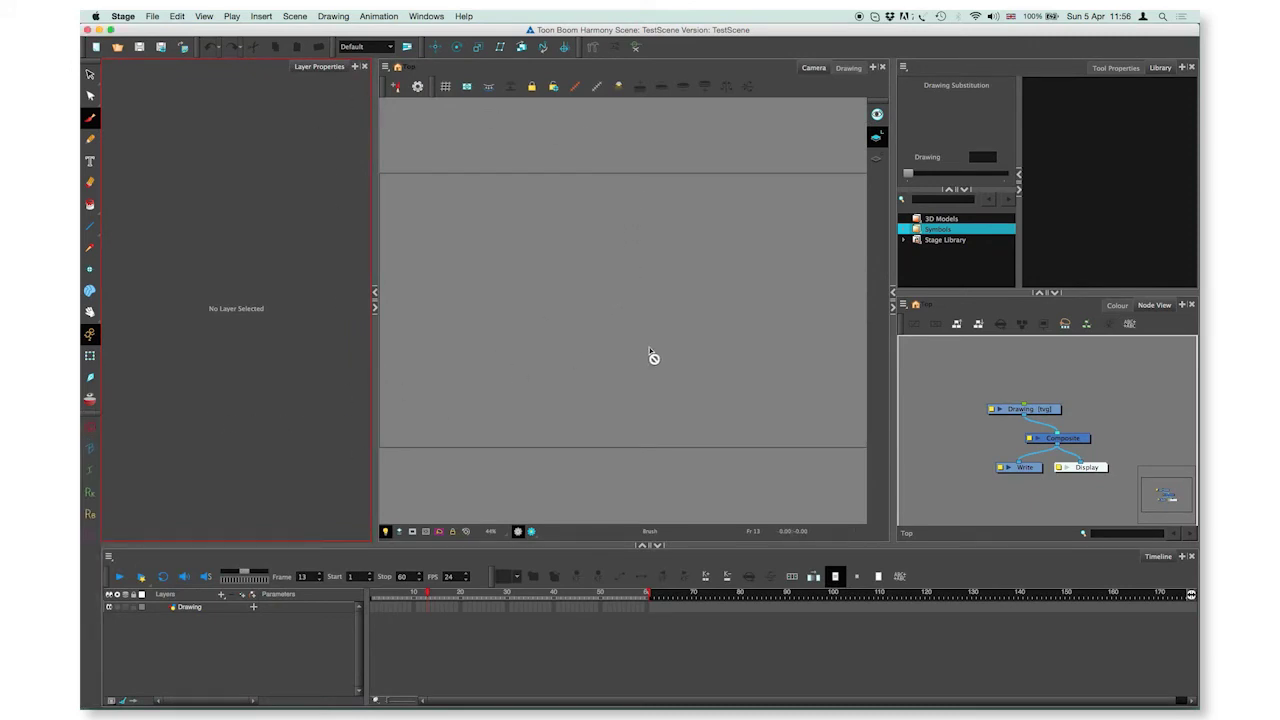
- Save the current layout with Save Workspace As under the name 'new'
left_click(425, 17)
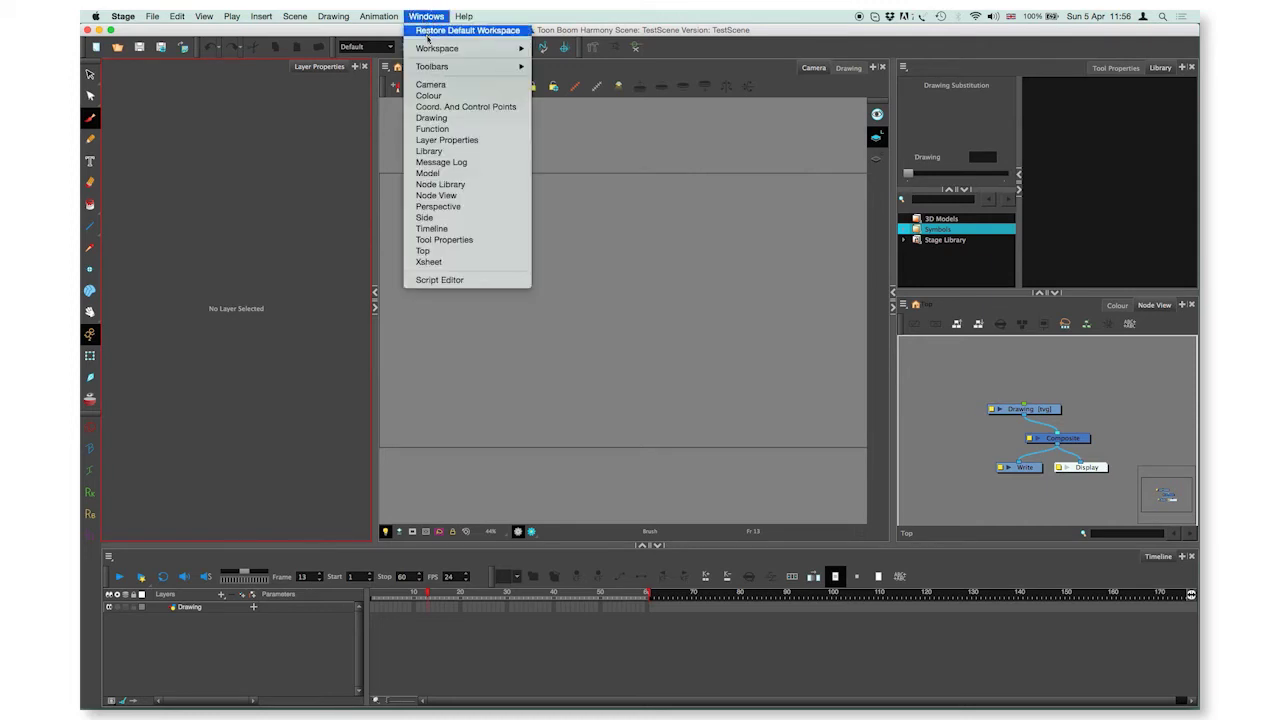
mouse_move(428, 50)
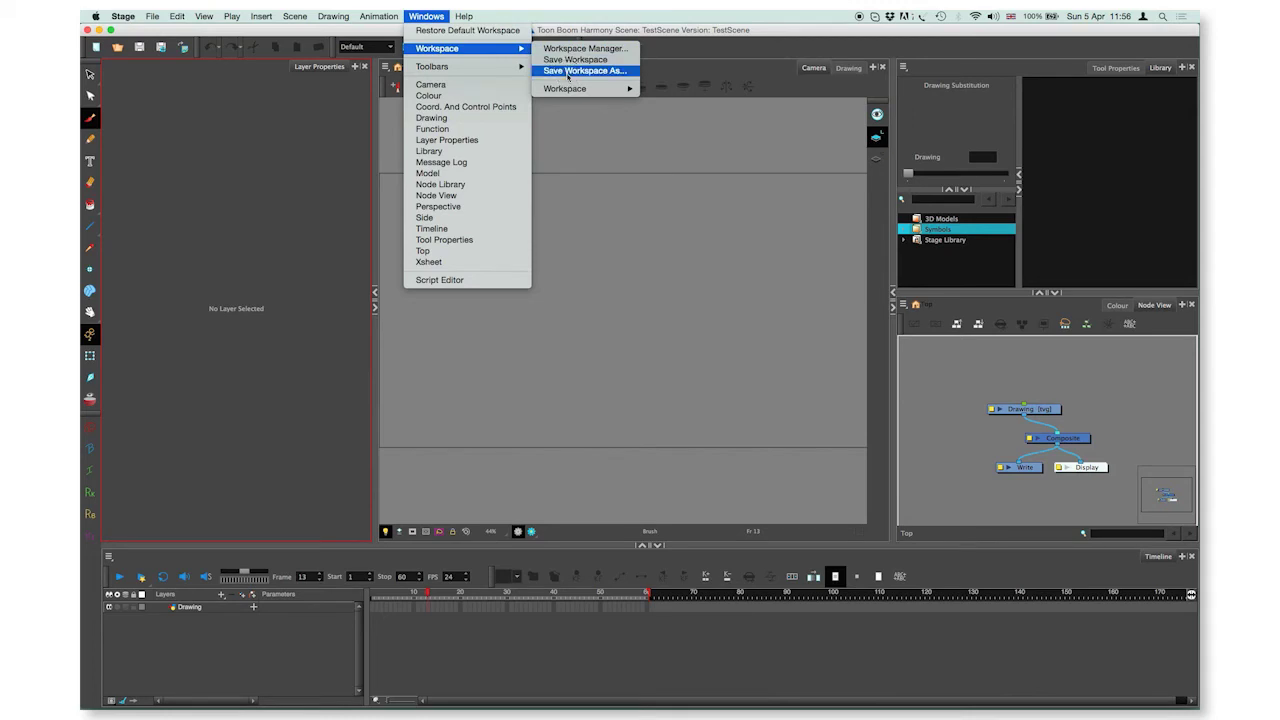
left_click(568, 72)
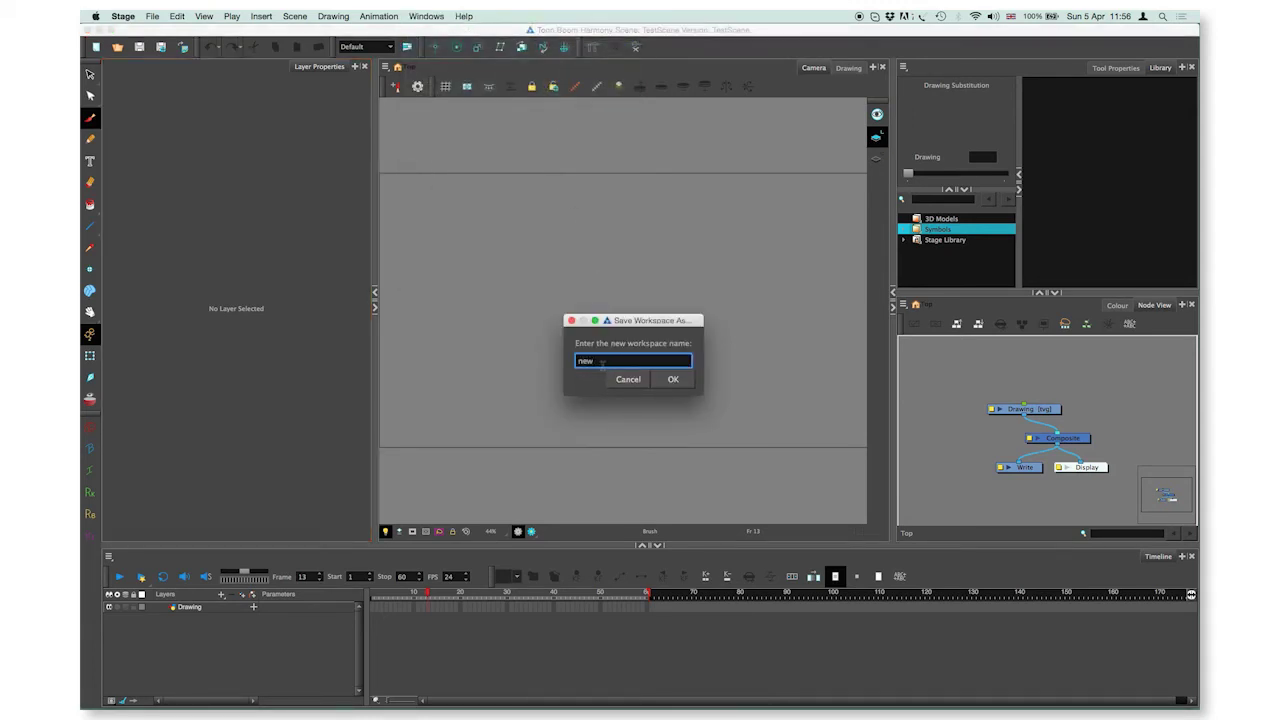
type("new")
left_click(688, 378)
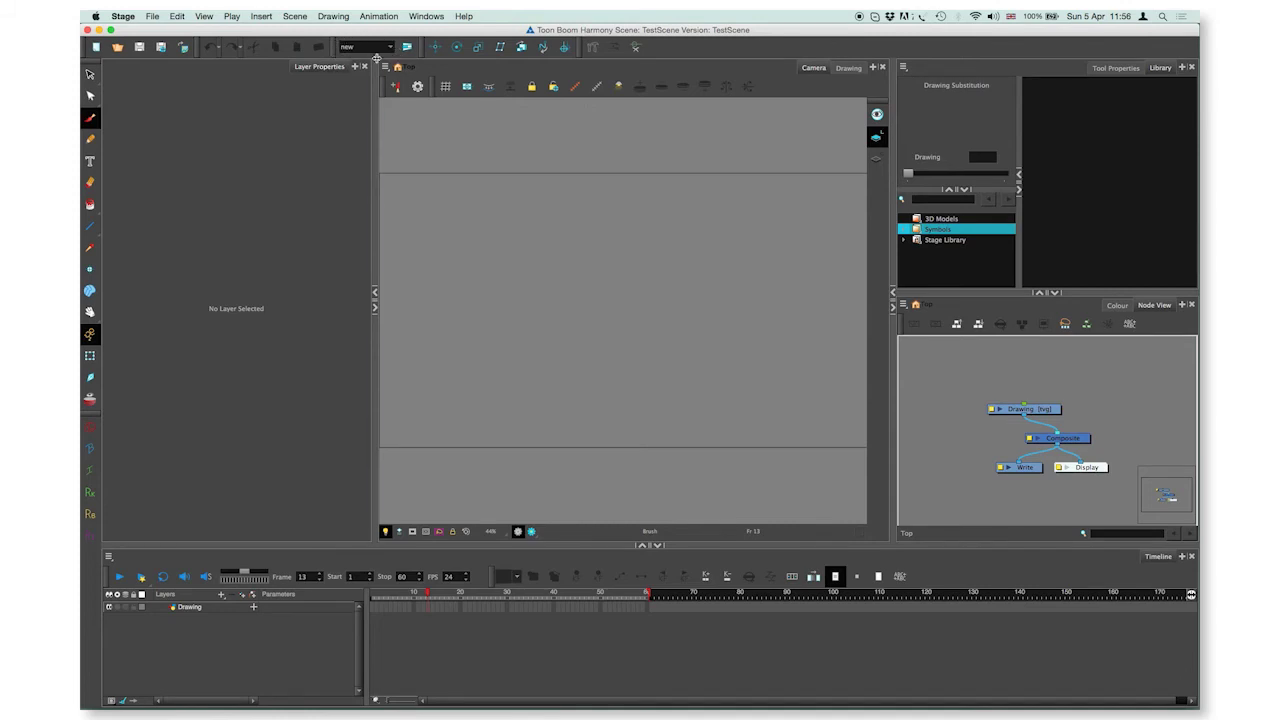
- Check the workspace dropdown, then display the Windows > Workspace > Workspace list with 'new' current
left_click(389, 48)
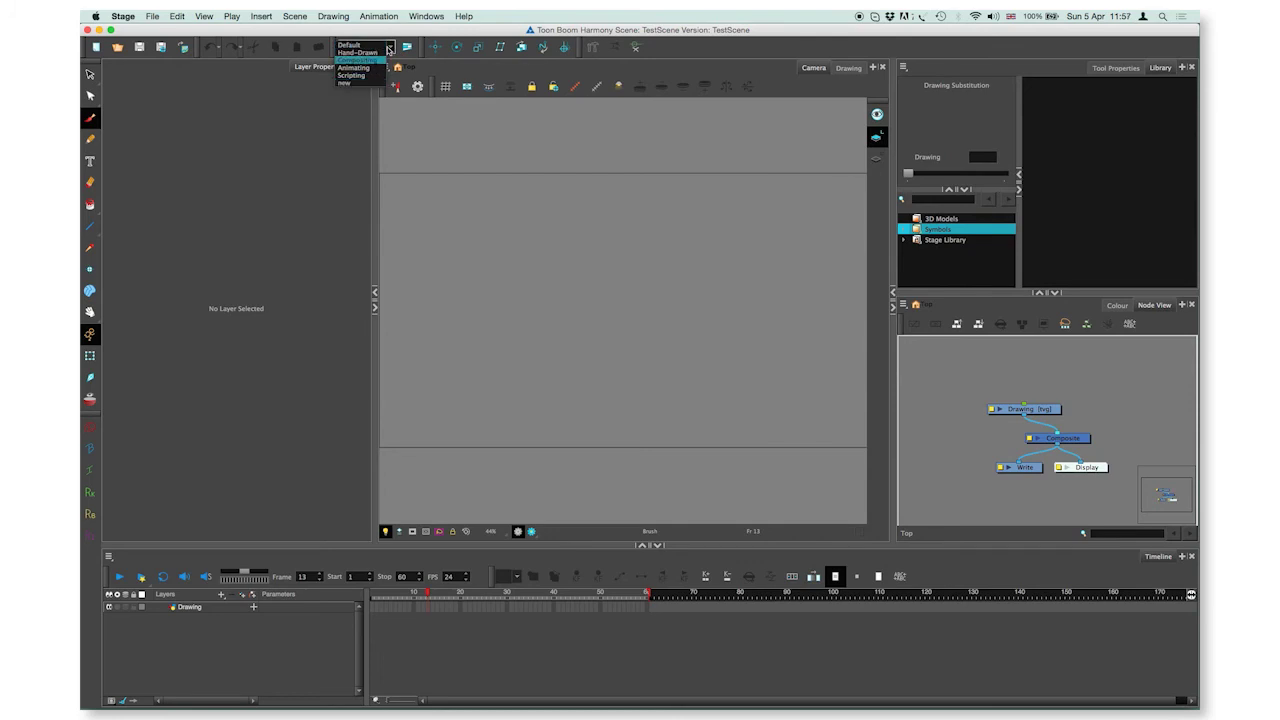
left_click(426, 16)
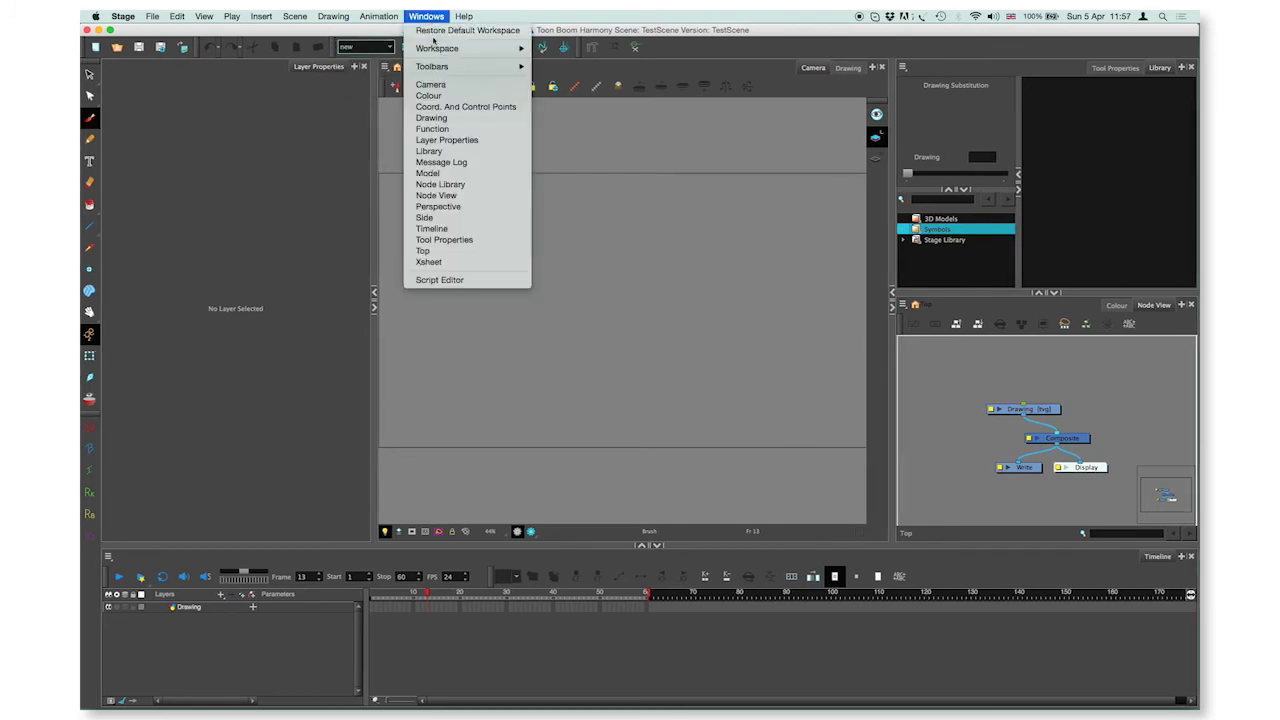
mouse_move(435, 49)
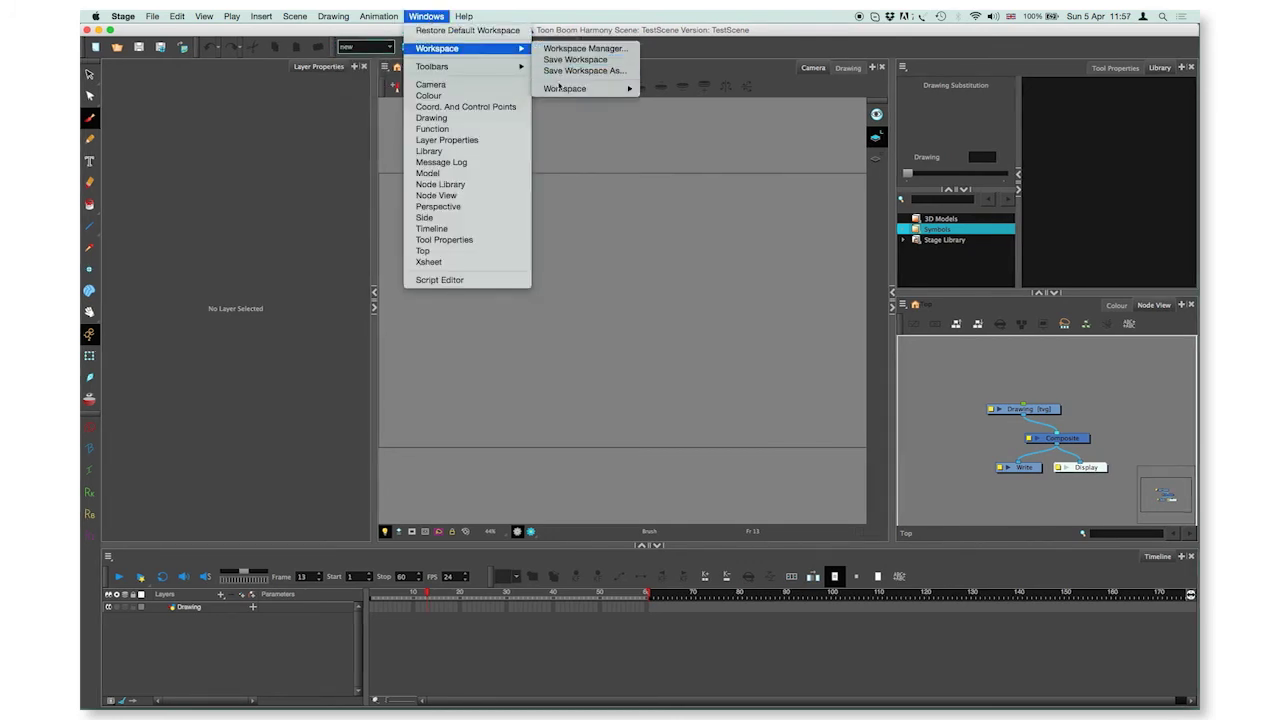
mouse_move(567, 89)
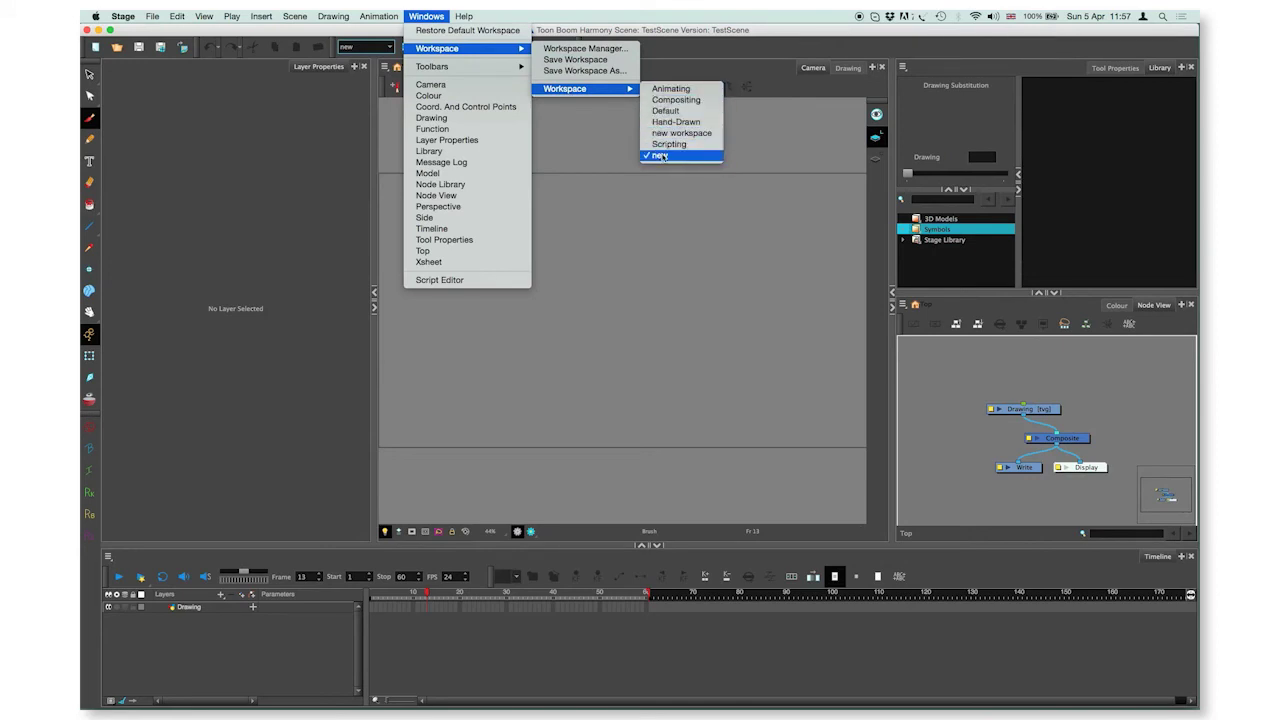
- Load the Hand-Drawn workspace from the Workspace submenu
left_click(664, 123)
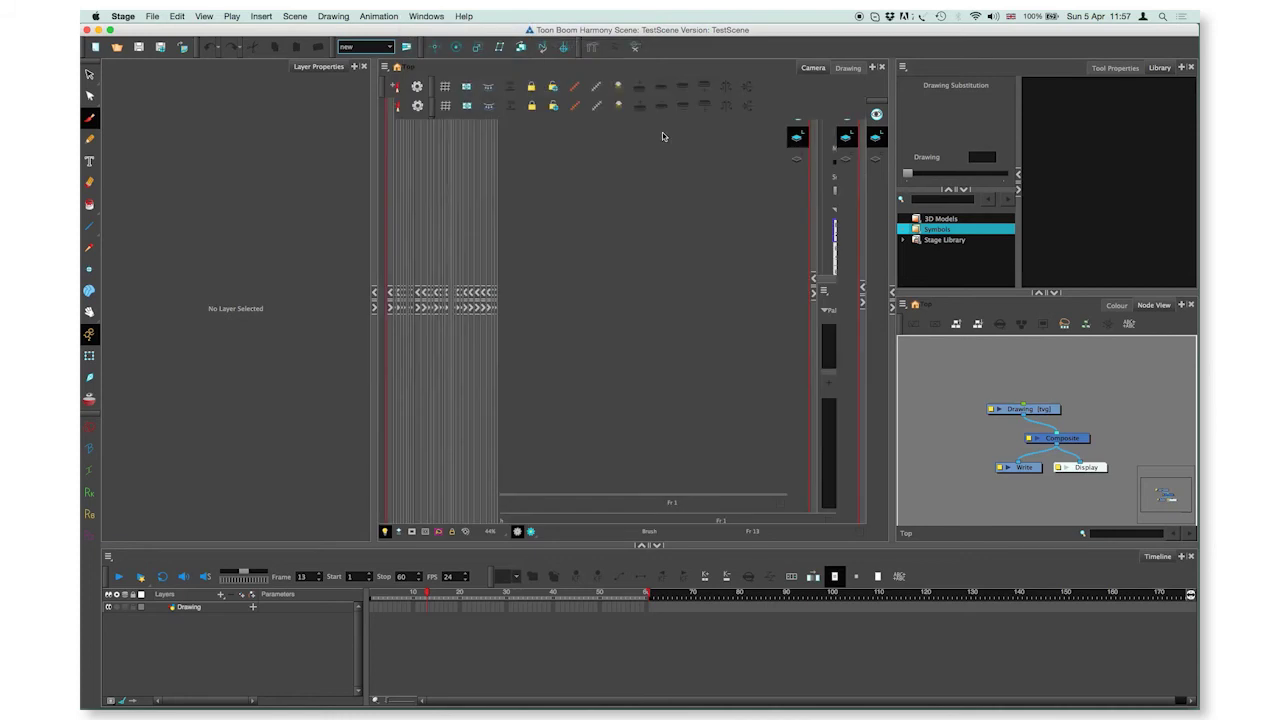